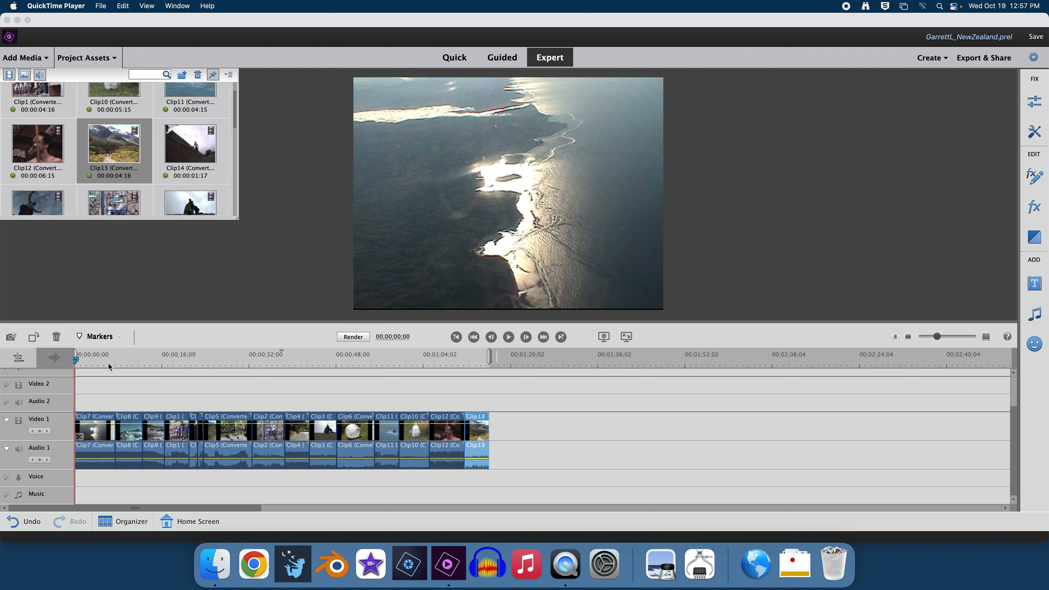
- Split the first clip, Clip7, at the playhead position 00;00;03;15
{"action": "left_click", "coordinate": [77, 363]}
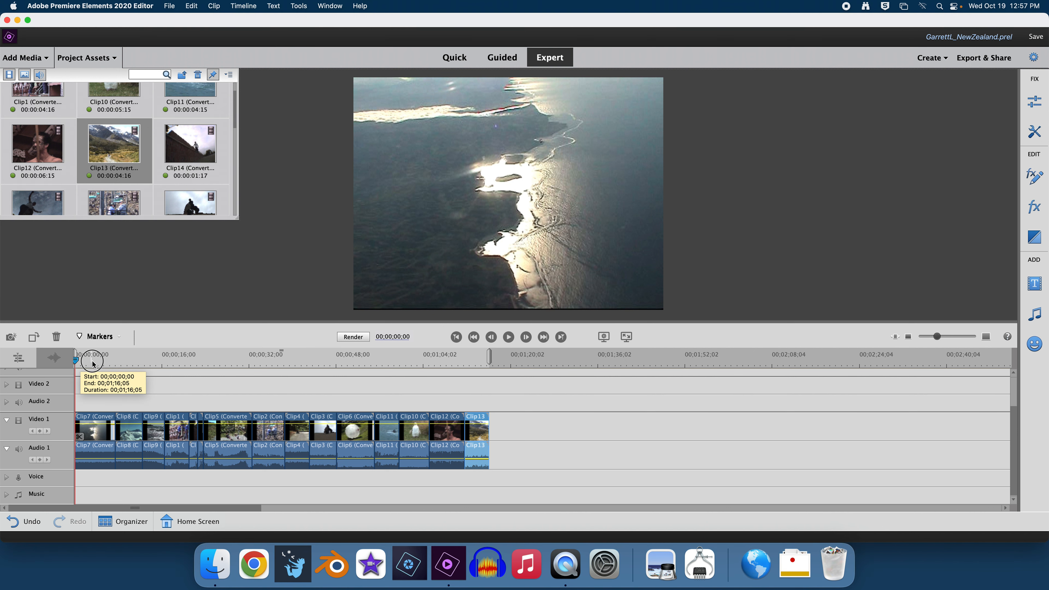
{"action": "left_click", "coordinate": [91, 362]}
{"action": "left_click_drag", "start_coordinate": [91, 363], "coordinate": [93, 364]}
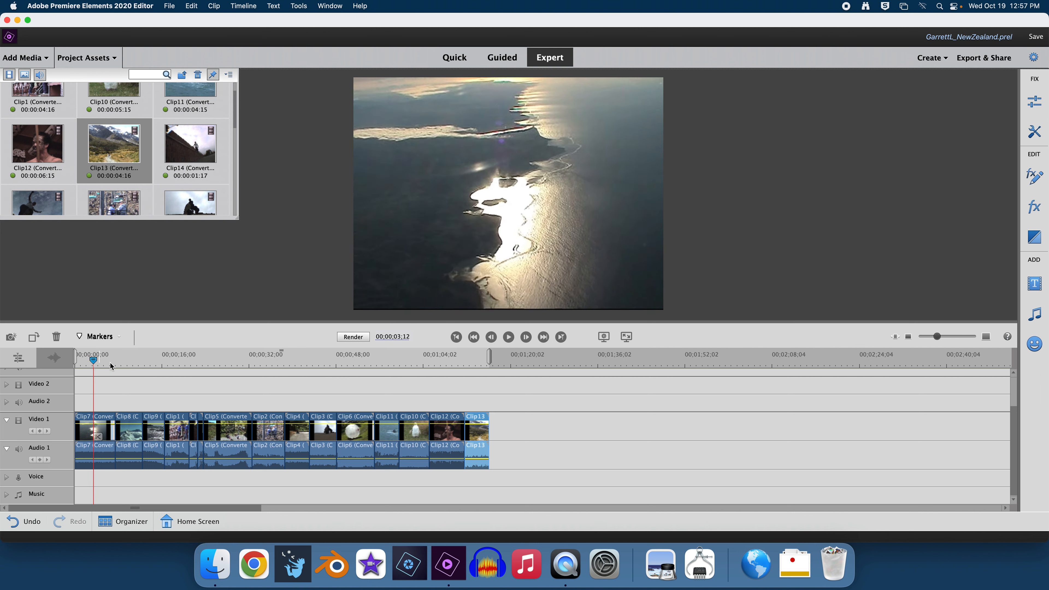
{"action": "key", "text": "Right"}
{"action": "key", "text": "Right"}
{"action": "key", "text": "Right"}
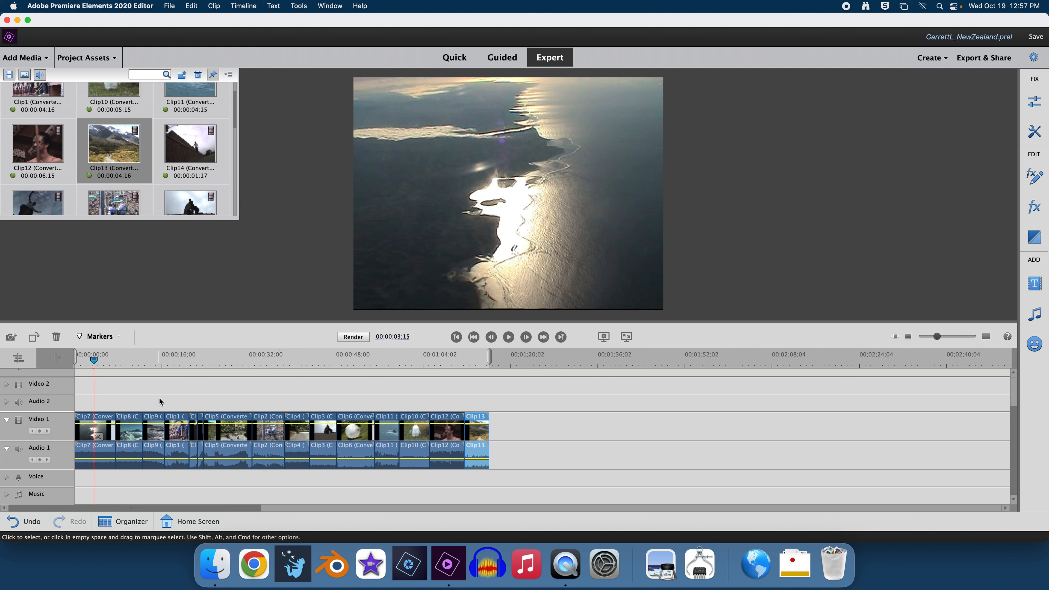
{"action": "left_click", "coordinate": [109, 433]}
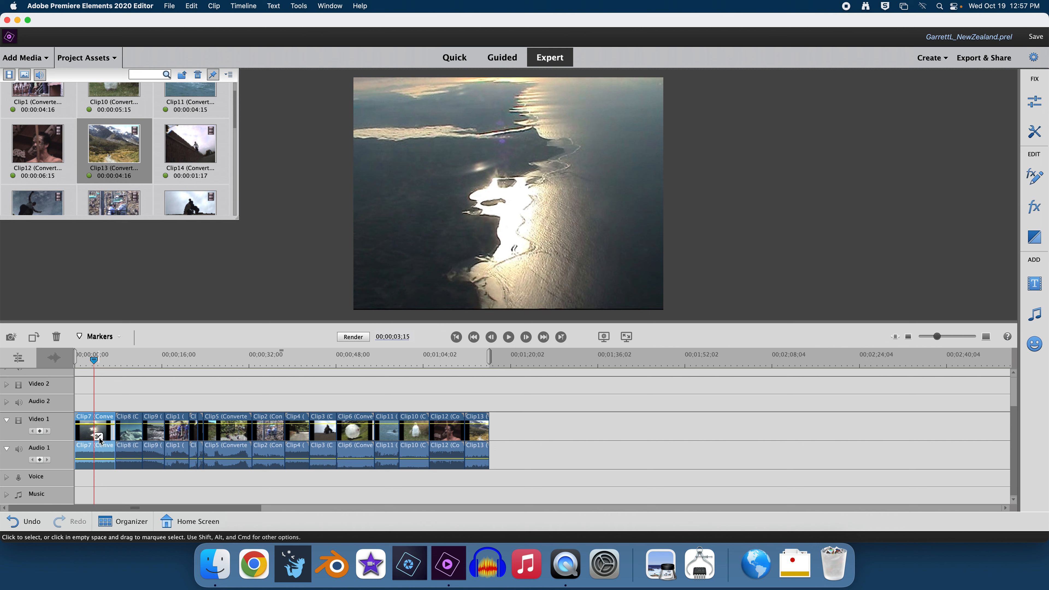
- Move the second part of Clip7 to the end of the timeline and delete the gap it leaves, closing it
{"action": "left_click", "coordinate": [99, 438]}
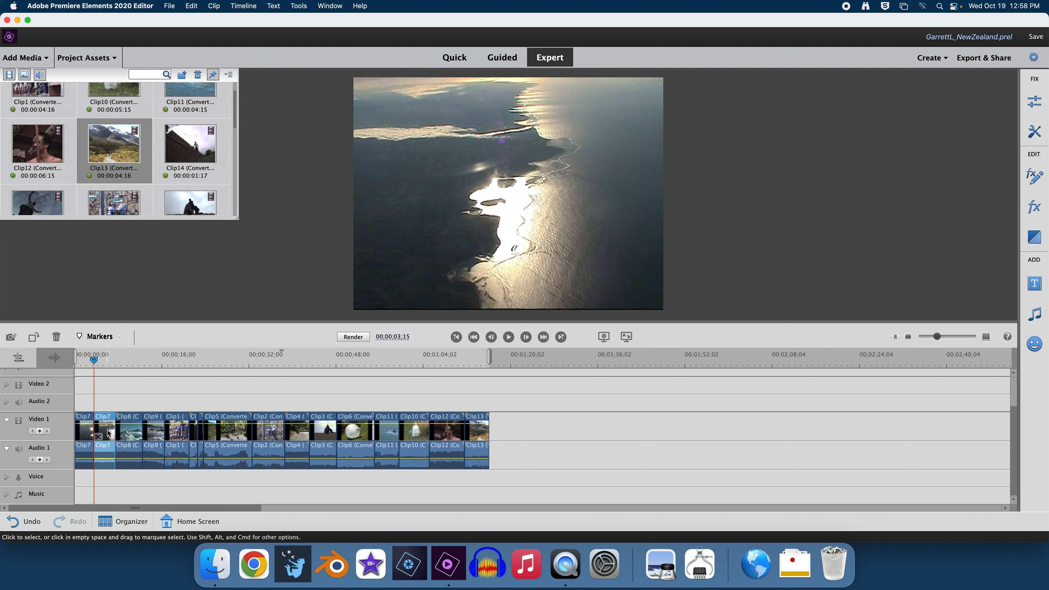
{"action": "mouse_move", "coordinate": [109, 432]}
{"action": "left_mouse_down"}
{"action": "mouse_move", "coordinate": [271, 422]}
{"action": "mouse_move", "coordinate": [508, 438]}
{"action": "left_mouse_up"}
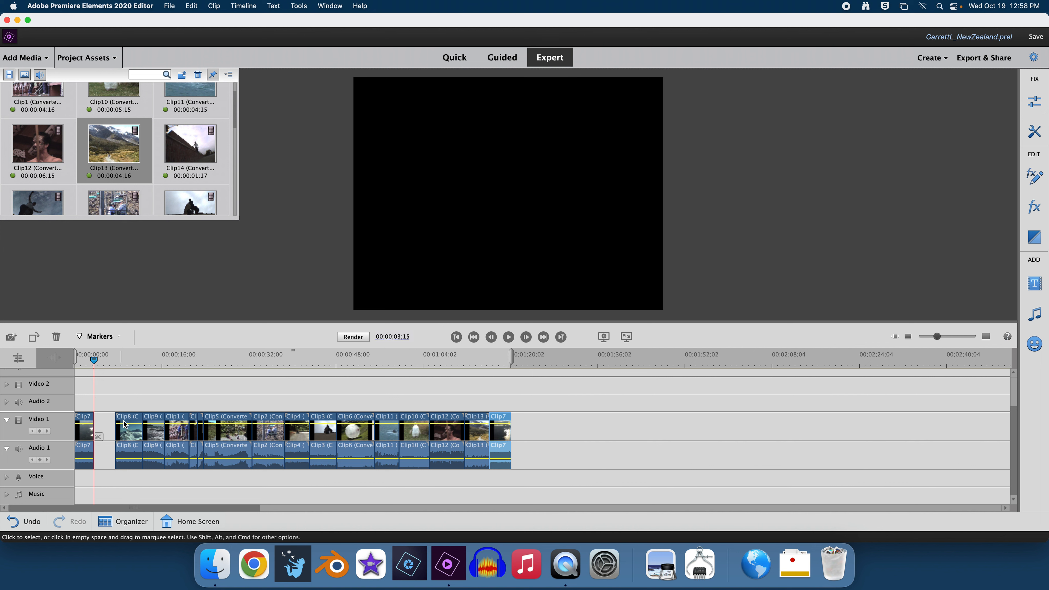
{"action": "right_click", "coordinate": [105, 424]}
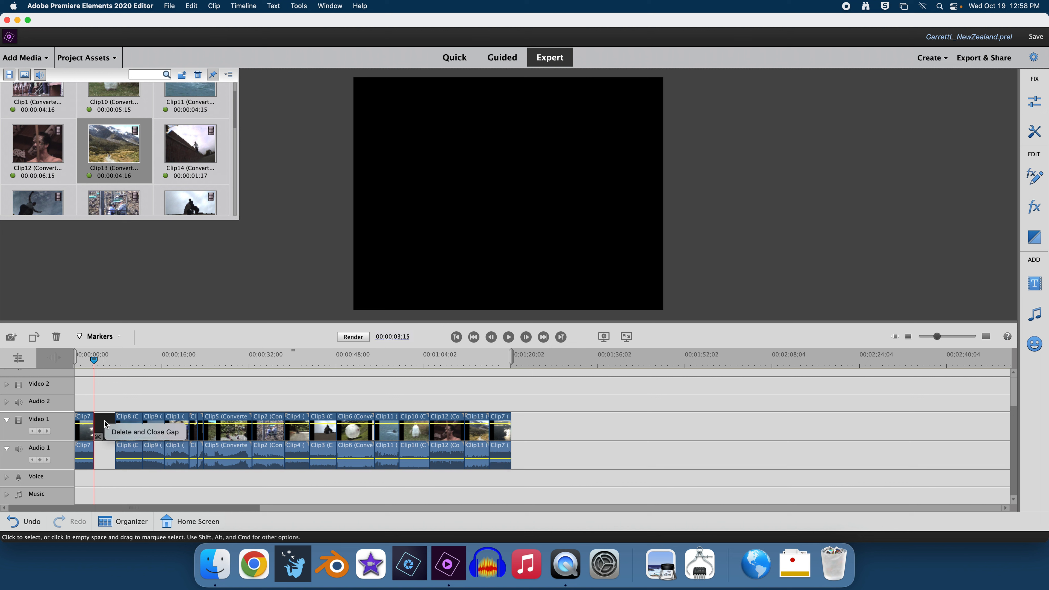
{"action": "left_click", "coordinate": [144, 432]}
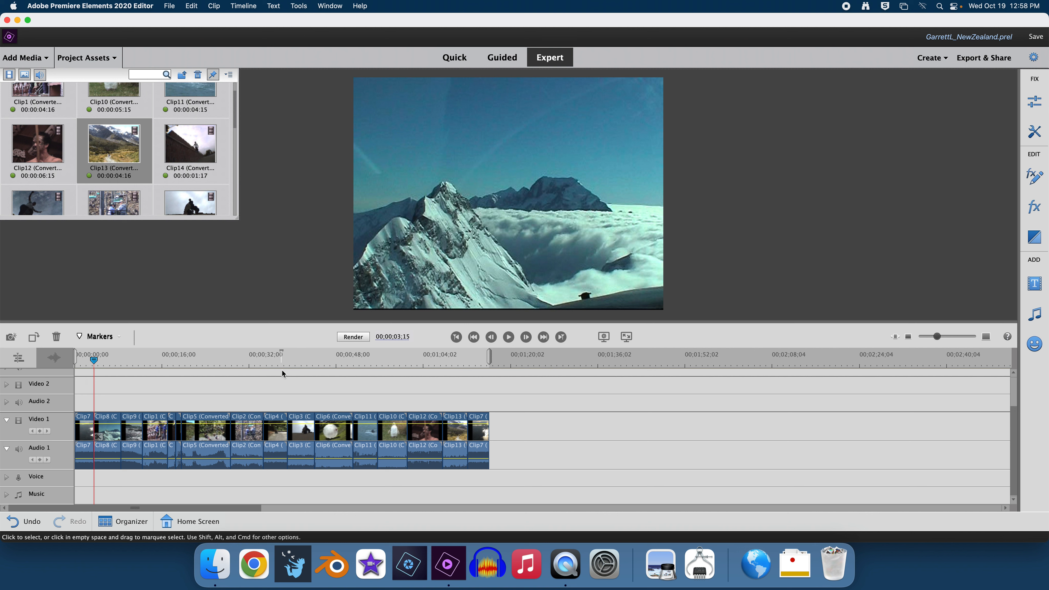
- Apply Pan and Zoom to Clip3, moving the second focus frame down onto the sandboarder, then preview and apply
{"action": "left_click", "coordinate": [297, 359]}
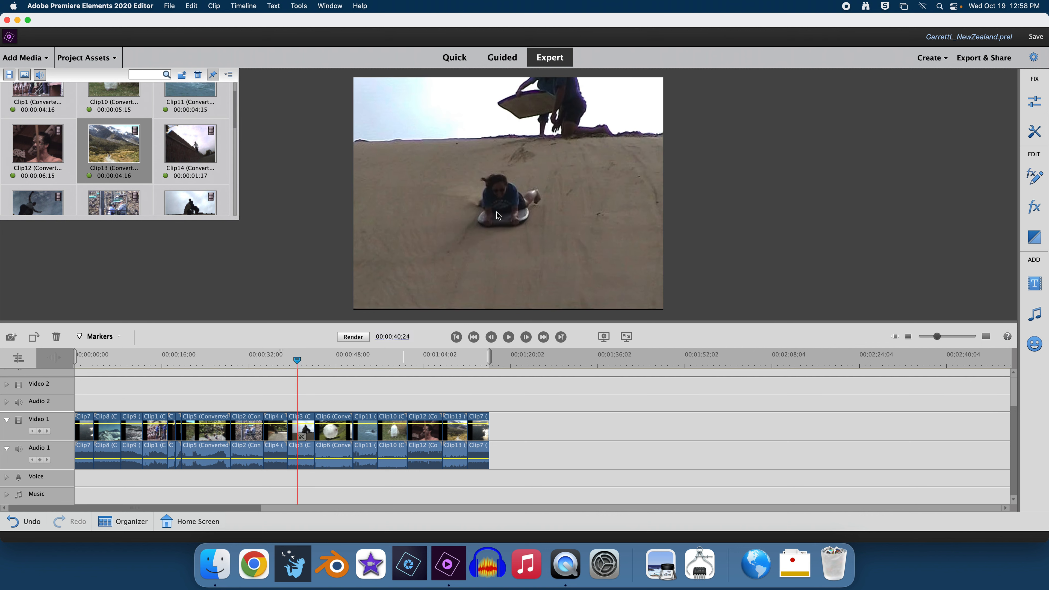
{"action": "left_click", "coordinate": [310, 432]}
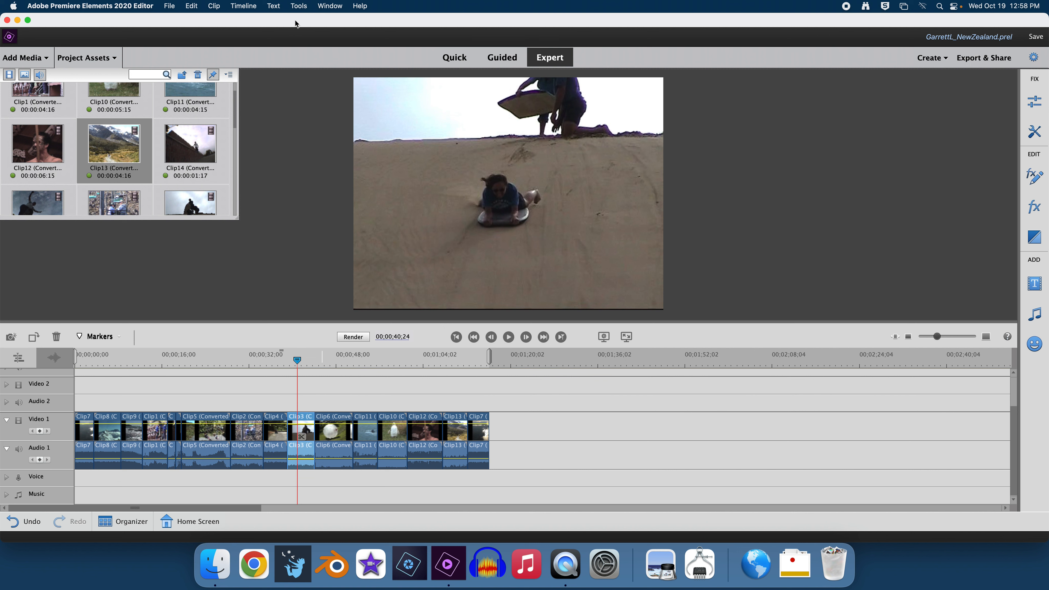
{"action": "left_click", "coordinate": [298, 6]}
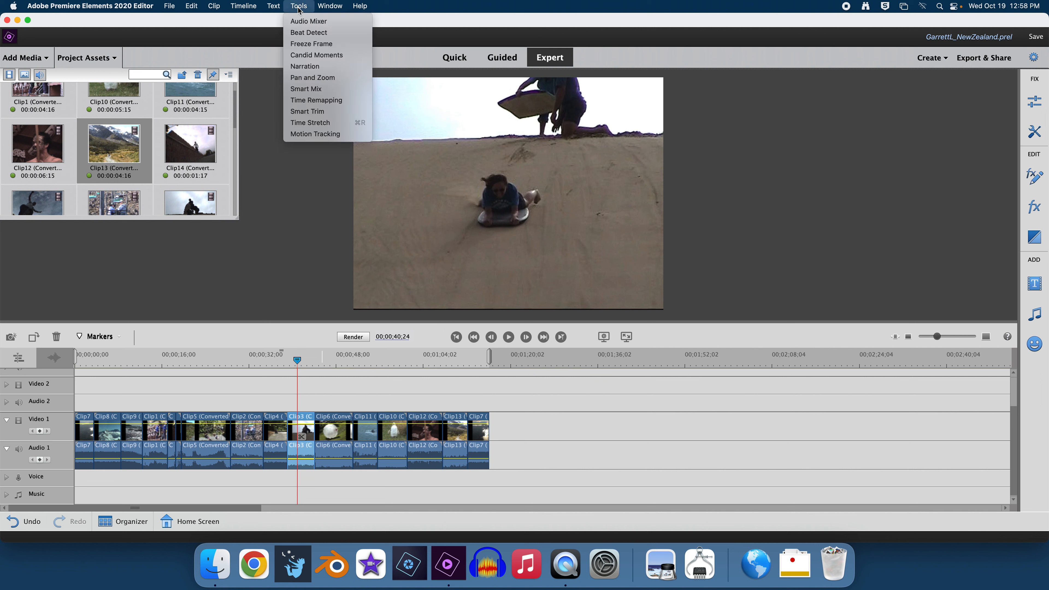
{"action": "left_click", "coordinate": [313, 79]}
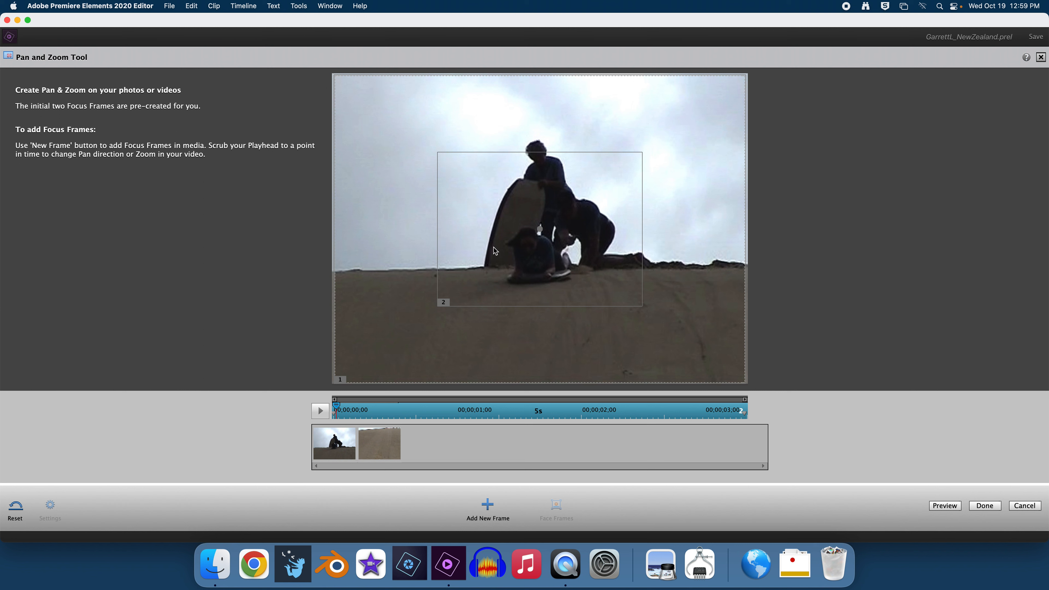
{"action": "left_click", "coordinate": [382, 437]}
{"action": "left_click", "coordinate": [334, 454]}
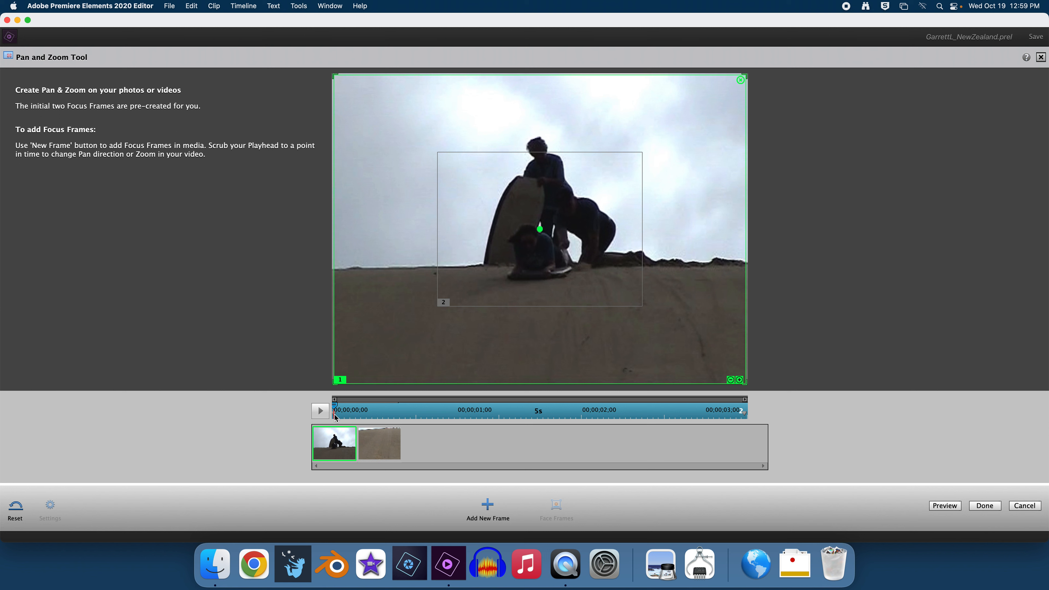
{"action": "left_click", "coordinate": [380, 449]}
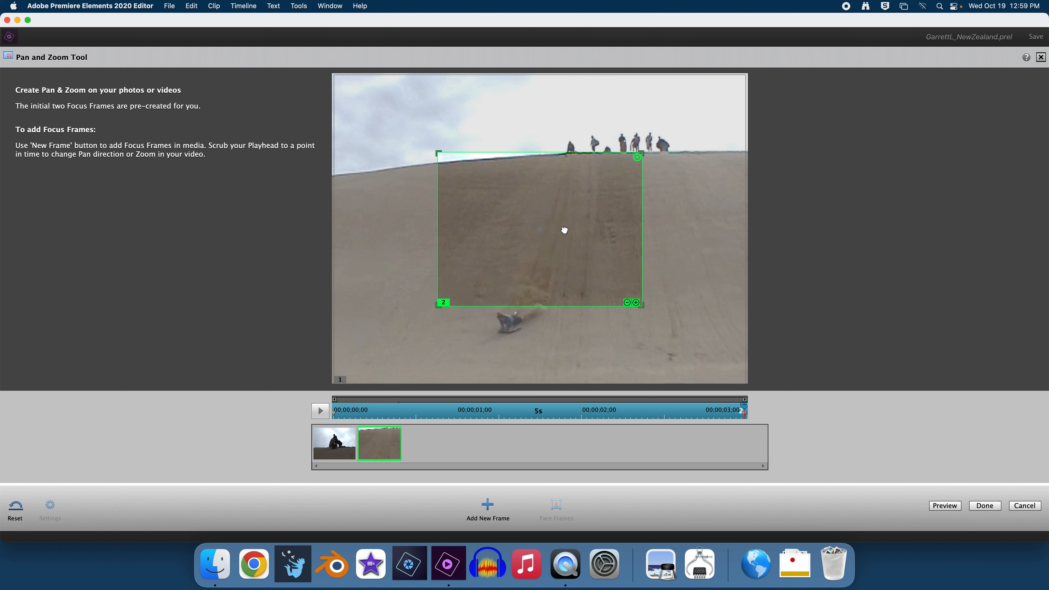
{"action": "left_click_drag", "start_coordinate": [571, 231], "coordinate": [540, 327]}
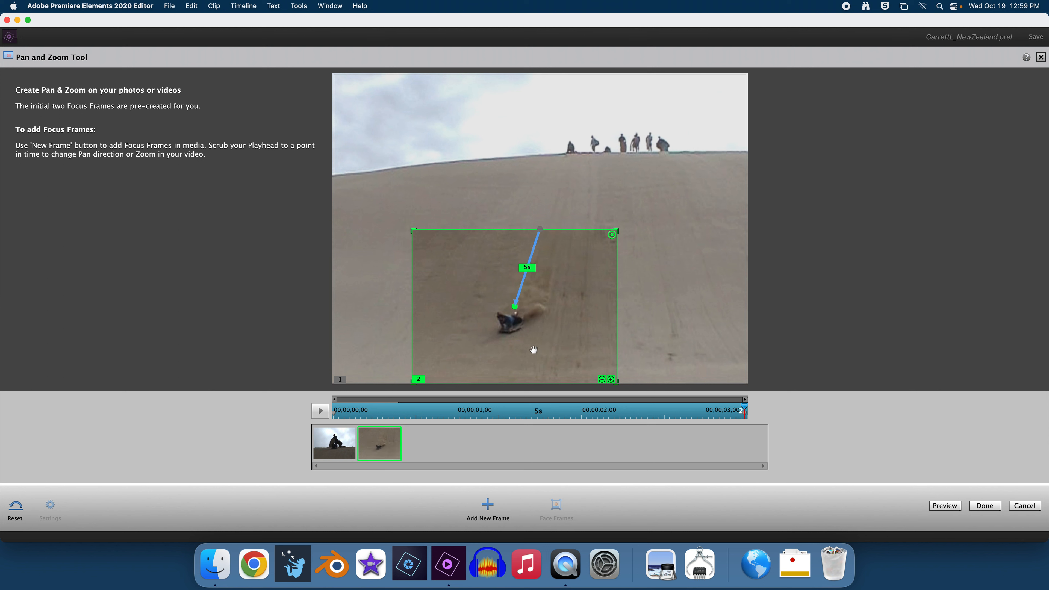
{"action": "left_click", "coordinate": [945, 506]}
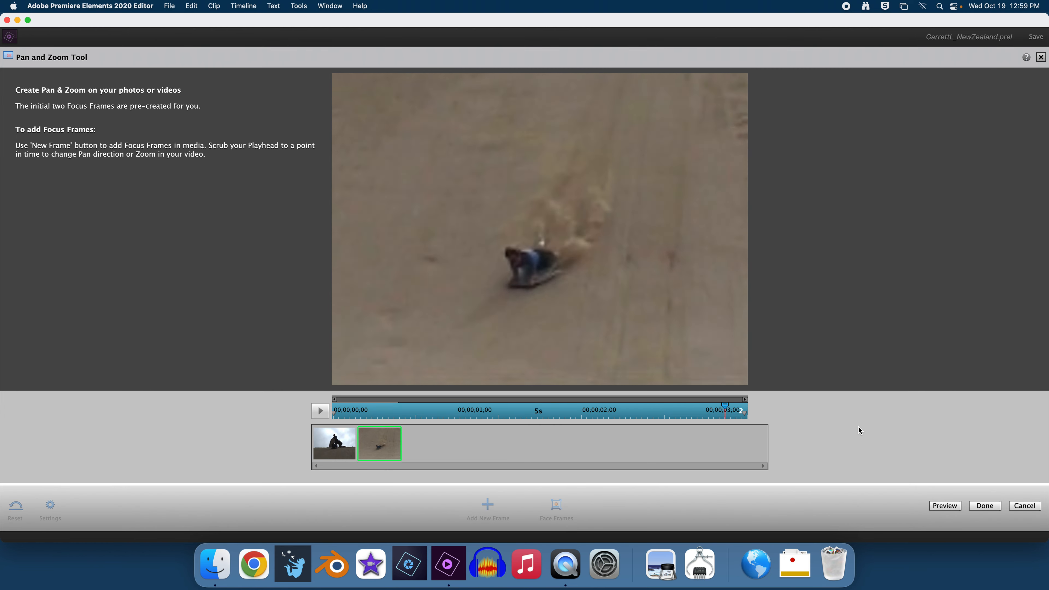
{"action": "left_click", "coordinate": [984, 509]}
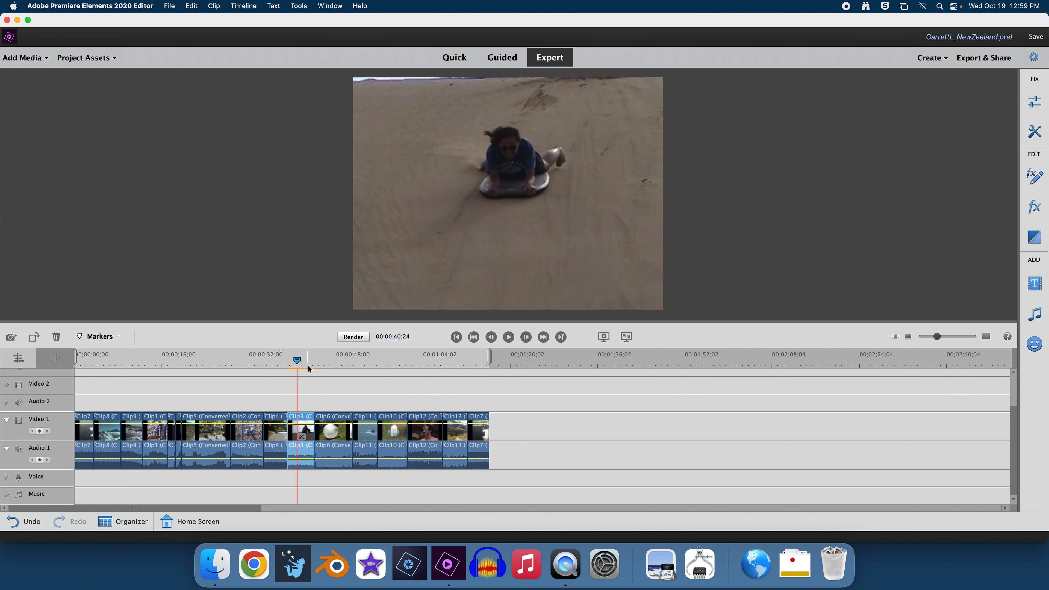
- Trim the beginning of Clip5 in its clip monitor and delete the resulting gap, closing it
{"action": "mouse_move", "coordinate": [309, 370]}
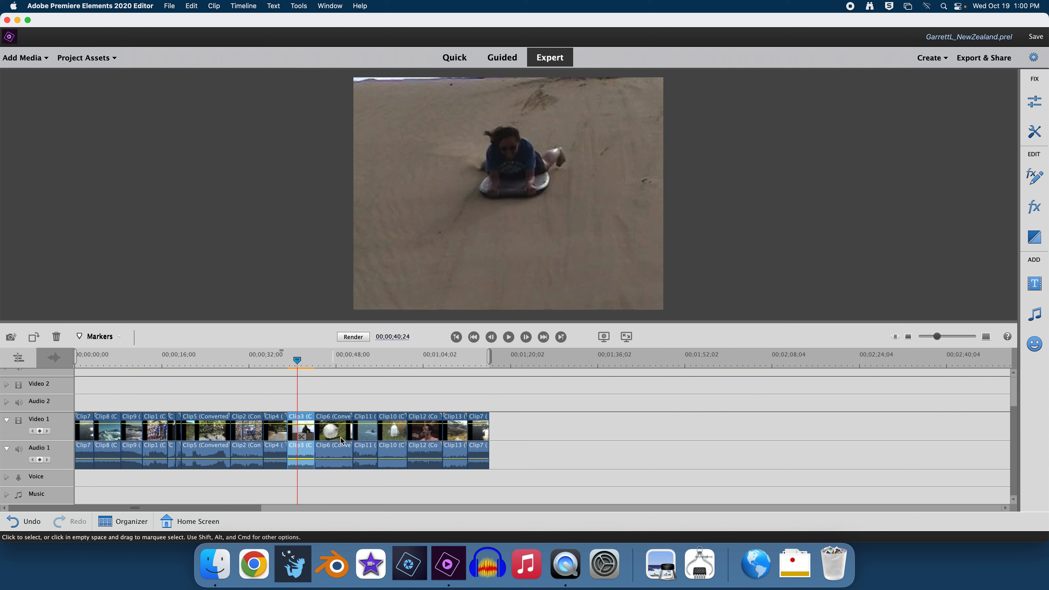
{"action": "left_click", "coordinate": [204, 435]}
{"action": "left_click", "coordinate": [203, 361]}
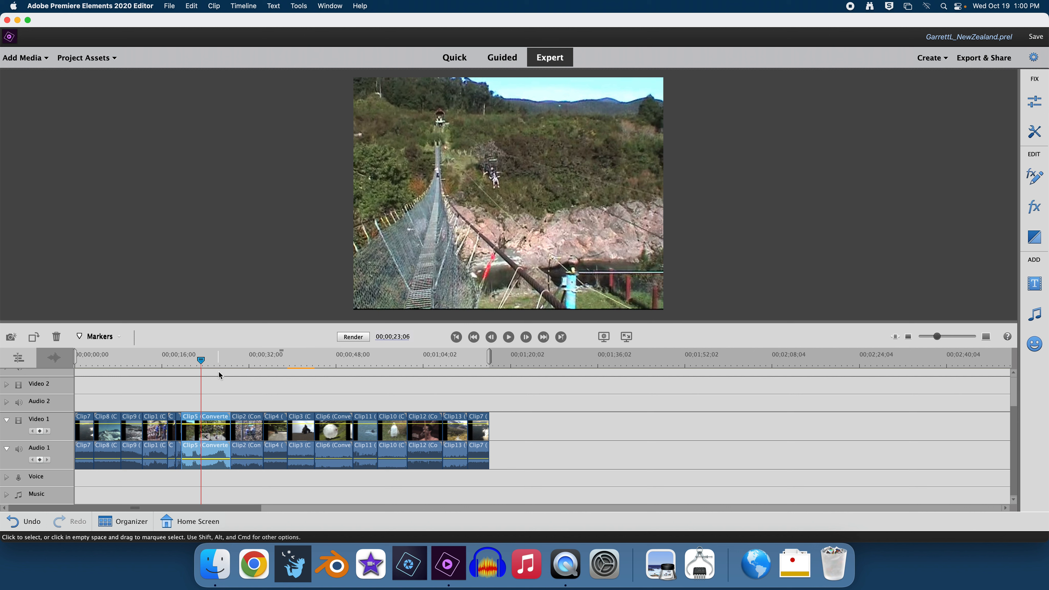
{"action": "double_click", "coordinate": [218, 436]}
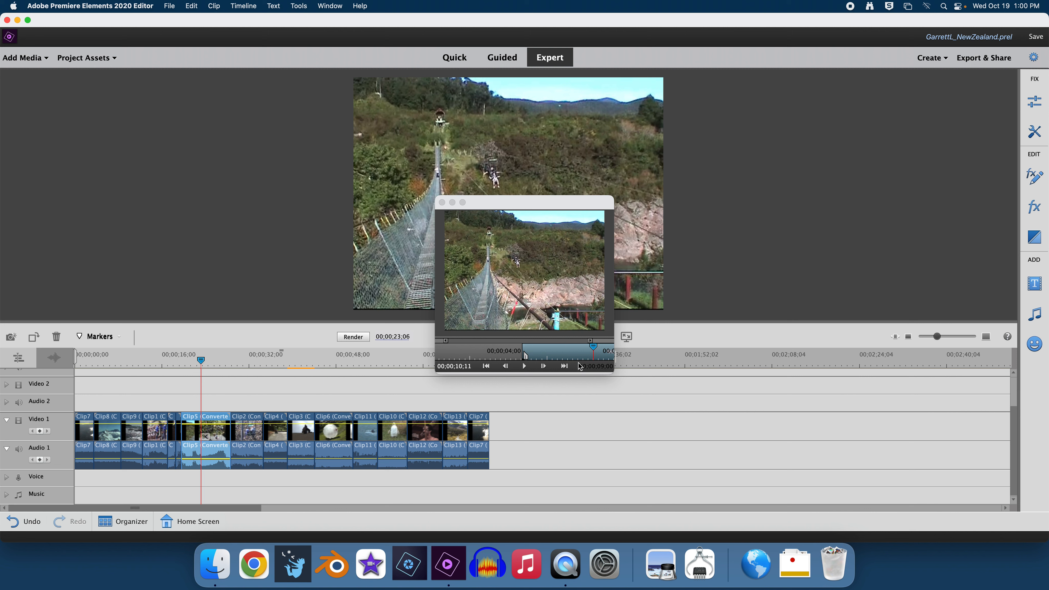
{"action": "left_click_drag", "start_coordinate": [526, 357], "coordinate": [623, 350]}
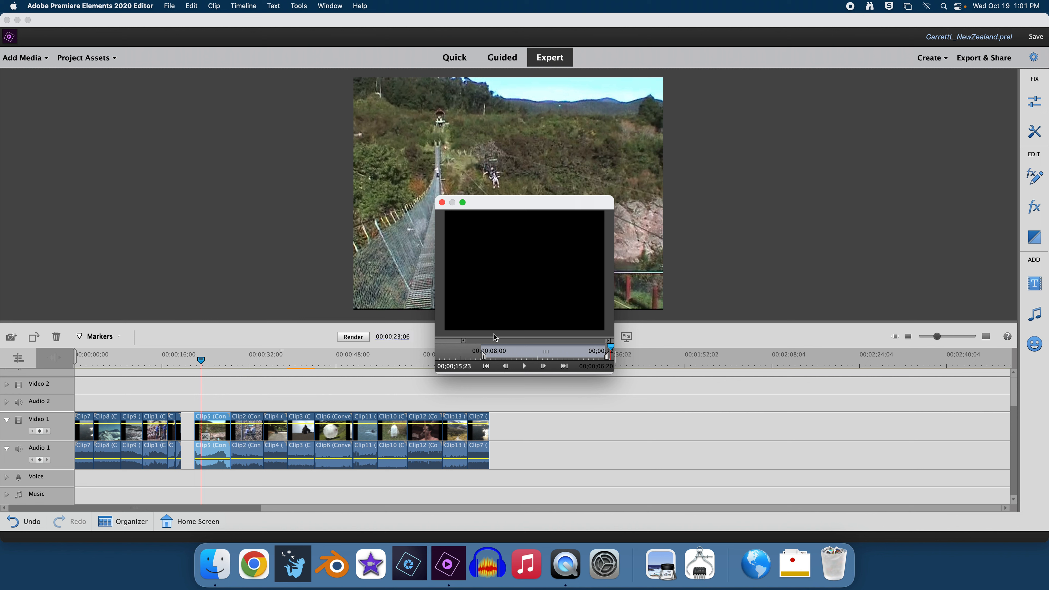
{"action": "left_click", "coordinate": [442, 202]}
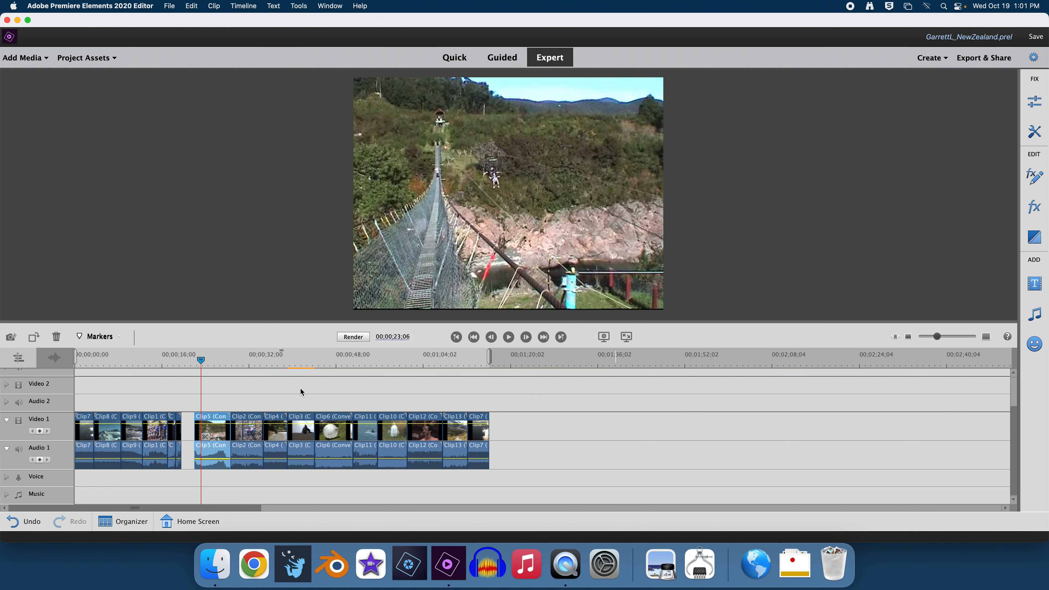
{"action": "right_click", "coordinate": [188, 430]}
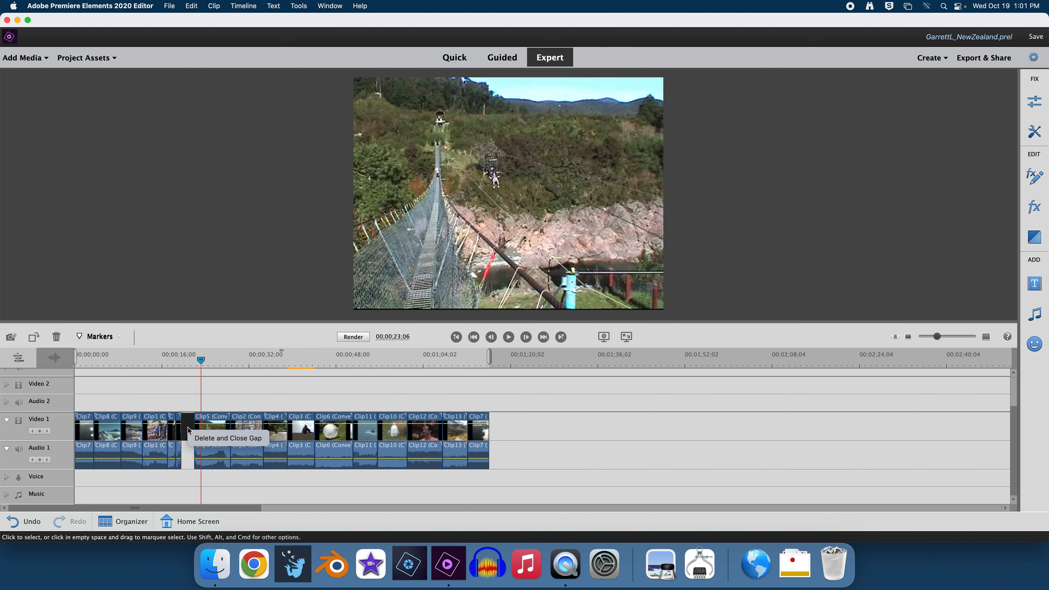
{"action": "left_click", "coordinate": [207, 443]}
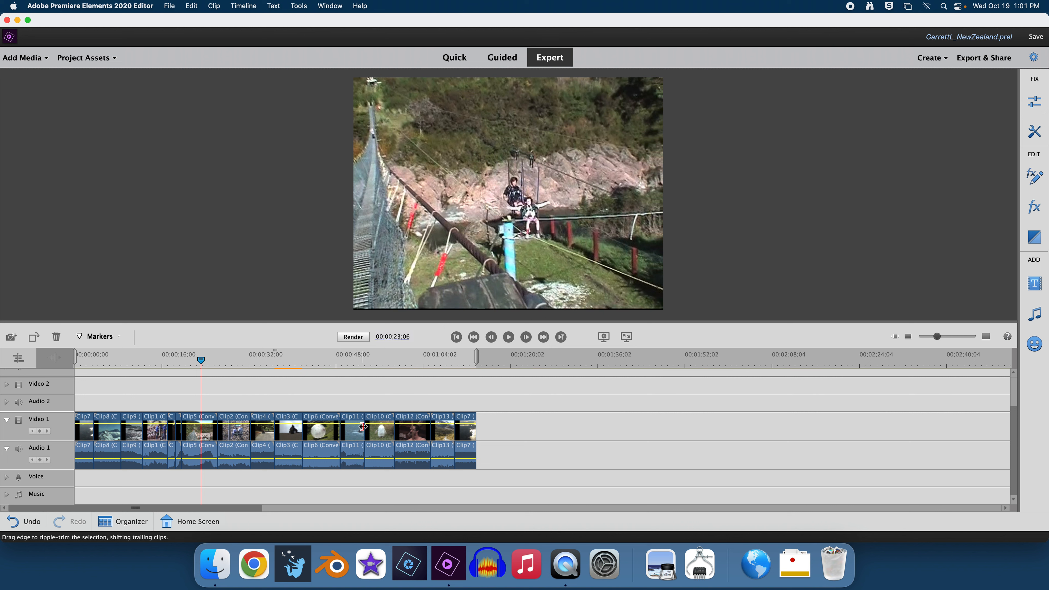
- Zoom into the timeline and extend the end of Clip11 by ripple-trimming its out point
{"action": "left_click", "coordinate": [355, 357]}
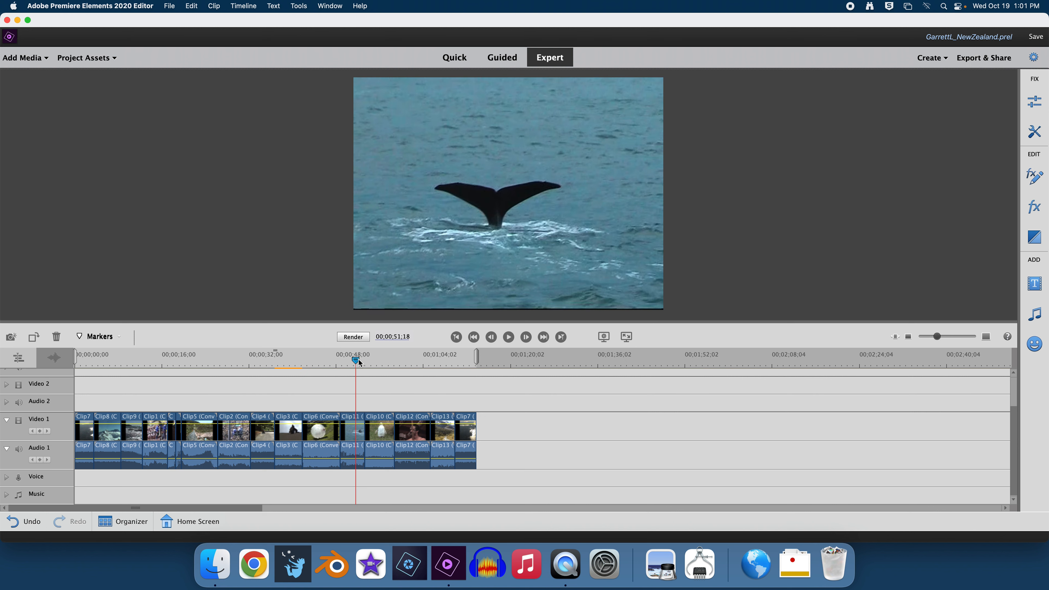
{"action": "left_click", "coordinate": [939, 337]}
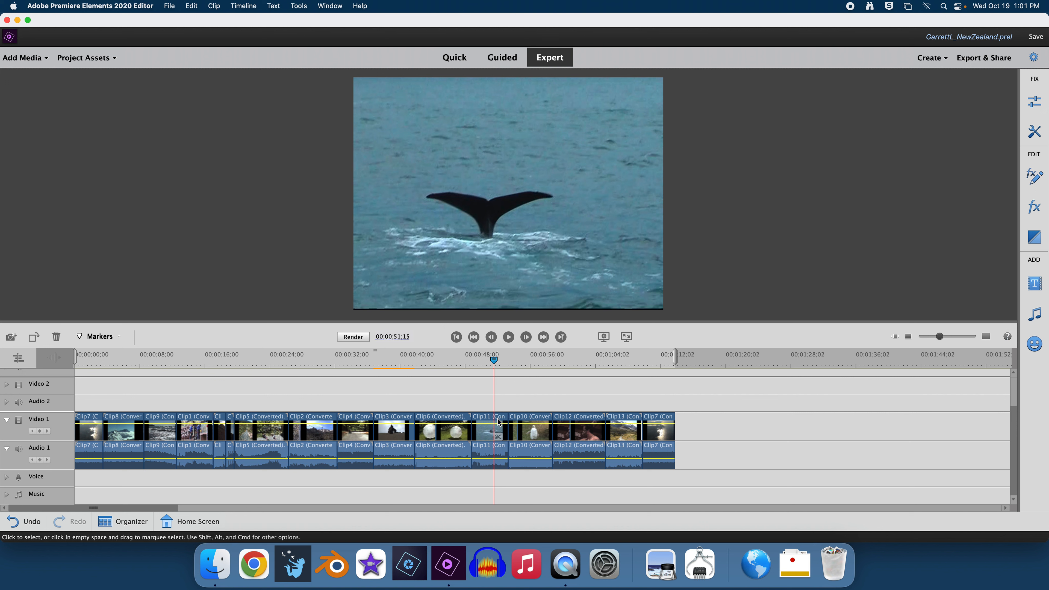
{"action": "left_click", "coordinate": [487, 422]}
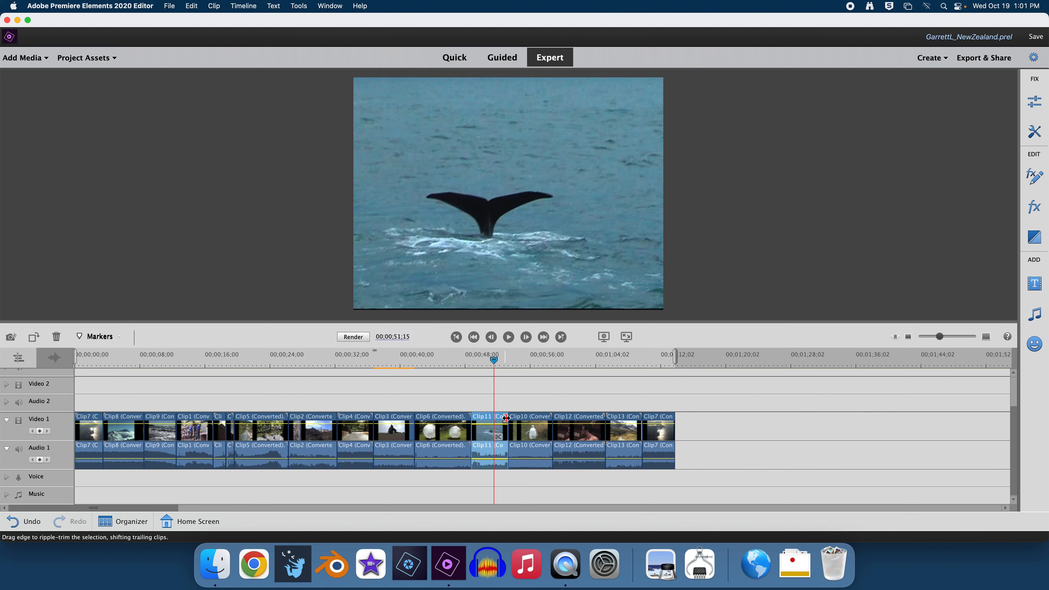
{"action": "left_click_drag", "start_coordinate": [506, 419], "coordinate": [531, 423]}
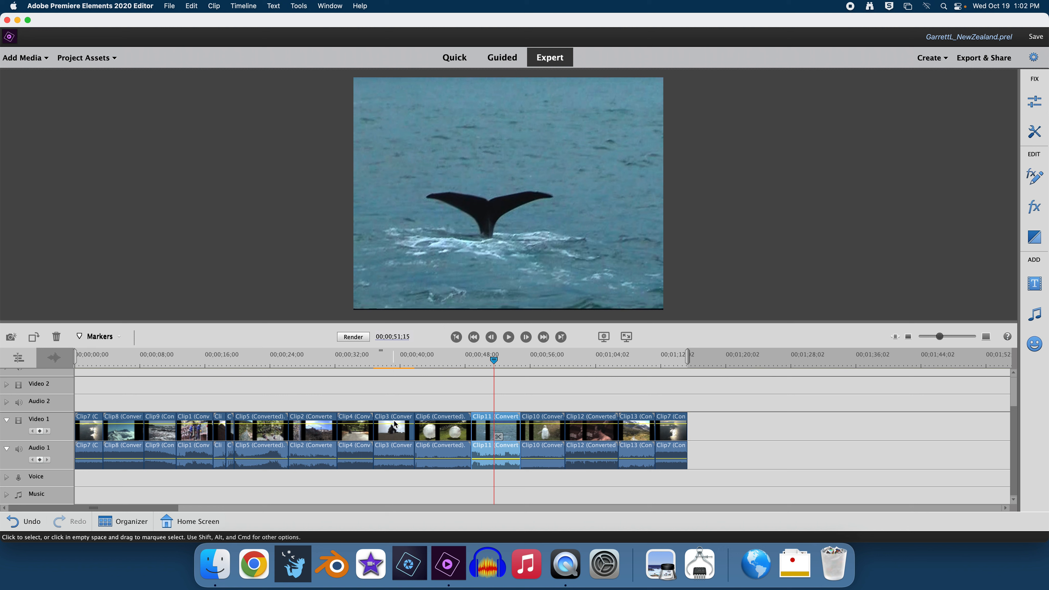
- Play back the timeline from the sandboarding clip to review the pan and zoom
{"action": "left_click", "coordinate": [382, 357]}
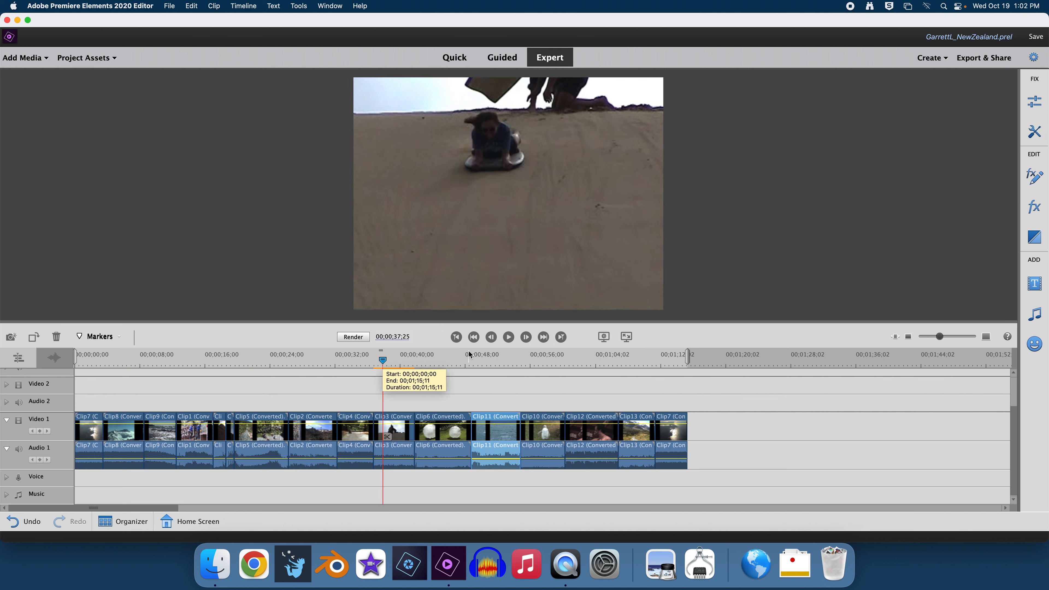
{"action": "left_click", "coordinate": [511, 339]}
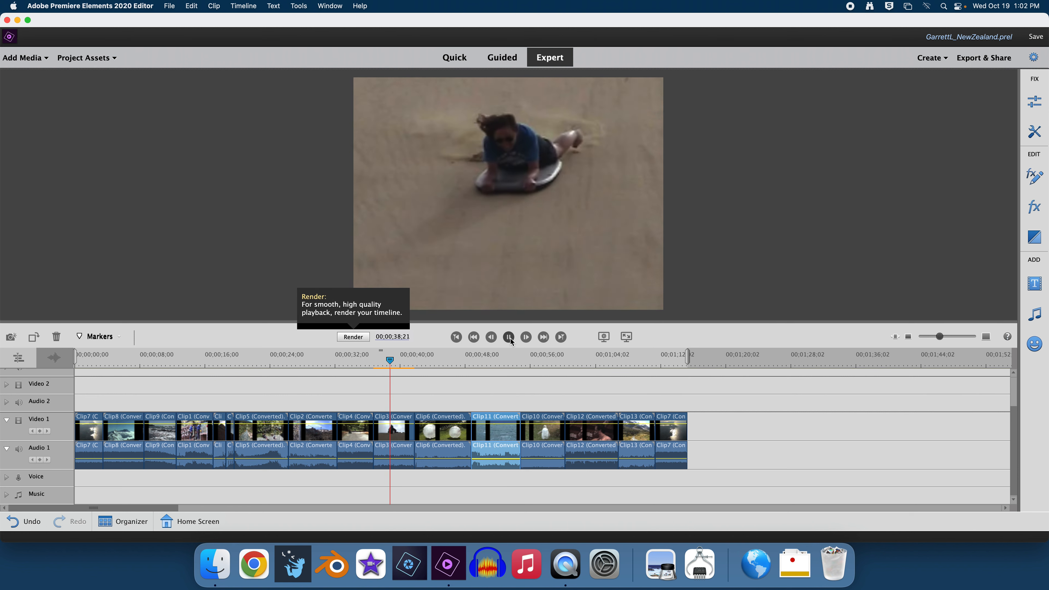
{"action": "key", "text": "space"}
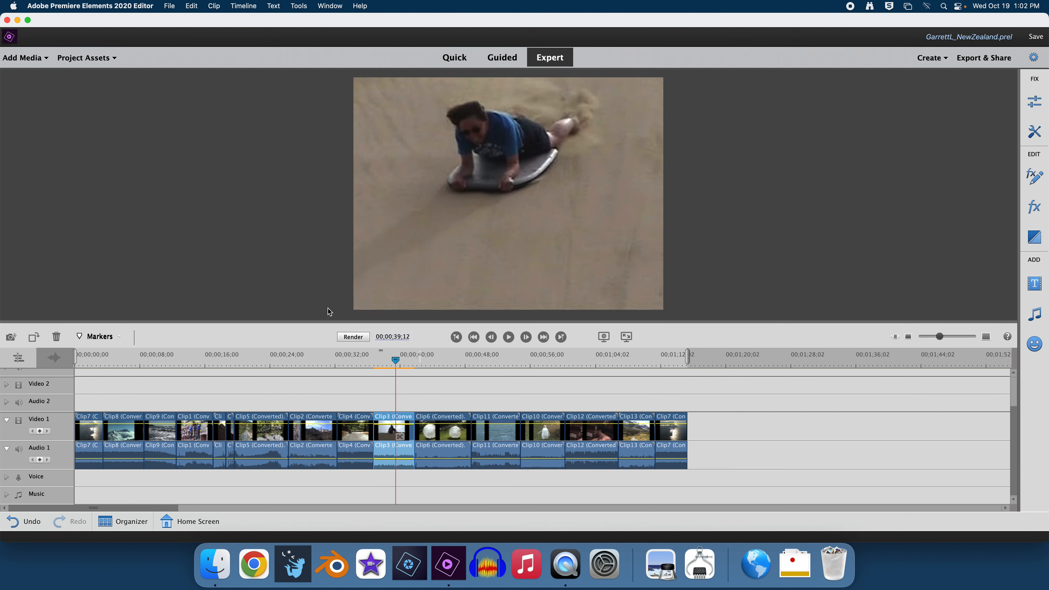
- Render the timeline and return the playhead to the beginning
{"action": "left_click", "coordinate": [353, 337]}
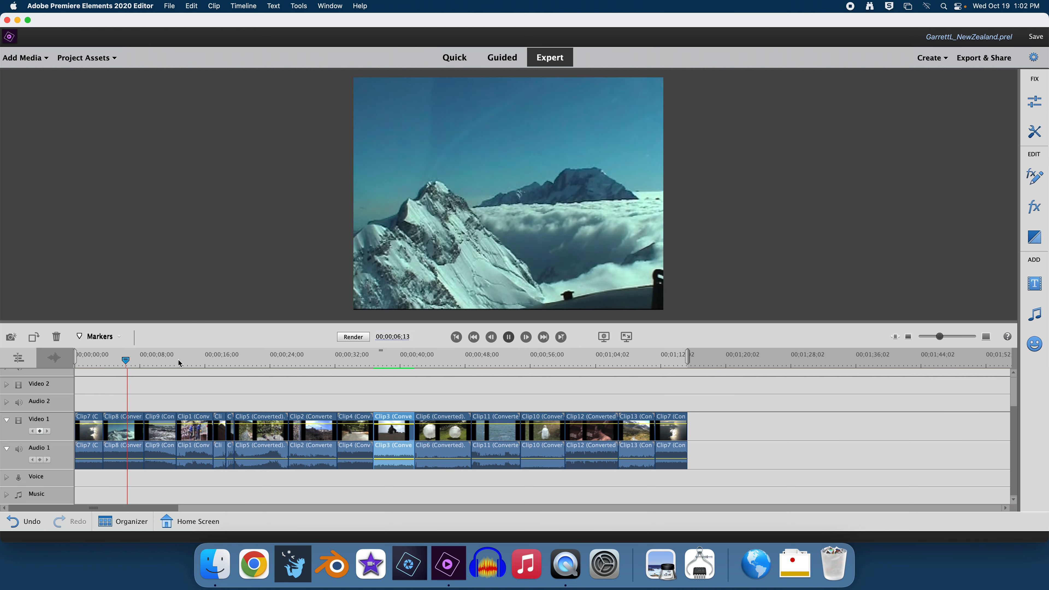
{"action": "left_click", "coordinate": [132, 362]}
{"action": "left_click_drag", "start_coordinate": [132, 362], "coordinate": [76, 362]}
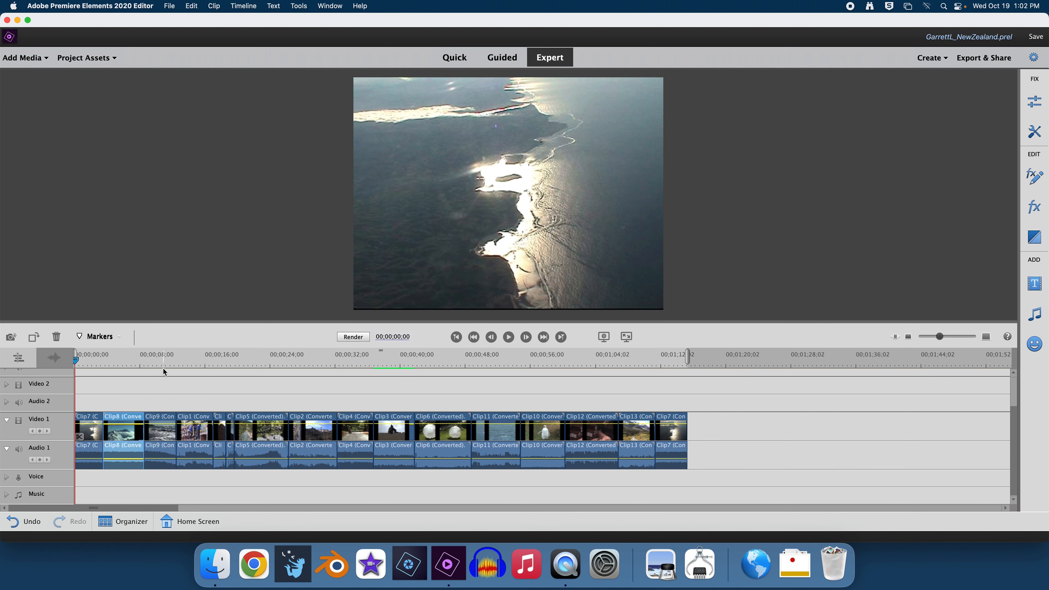